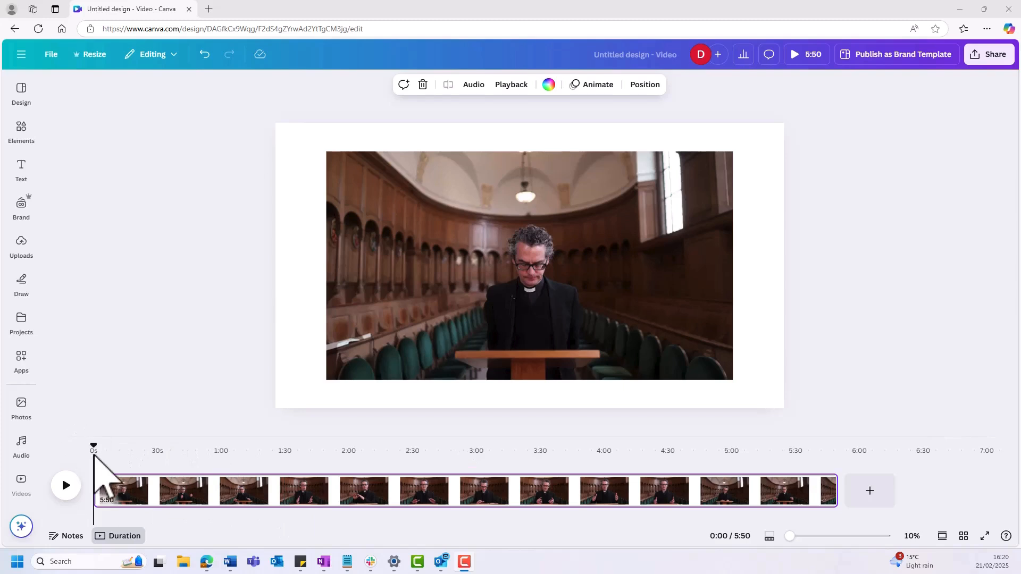
- Try splitting the video at 3:19, select each resulting part, and undo the split
{"action": "left_click_drag", "start_coordinate": [92, 444], "coordinate": [334, 478]}
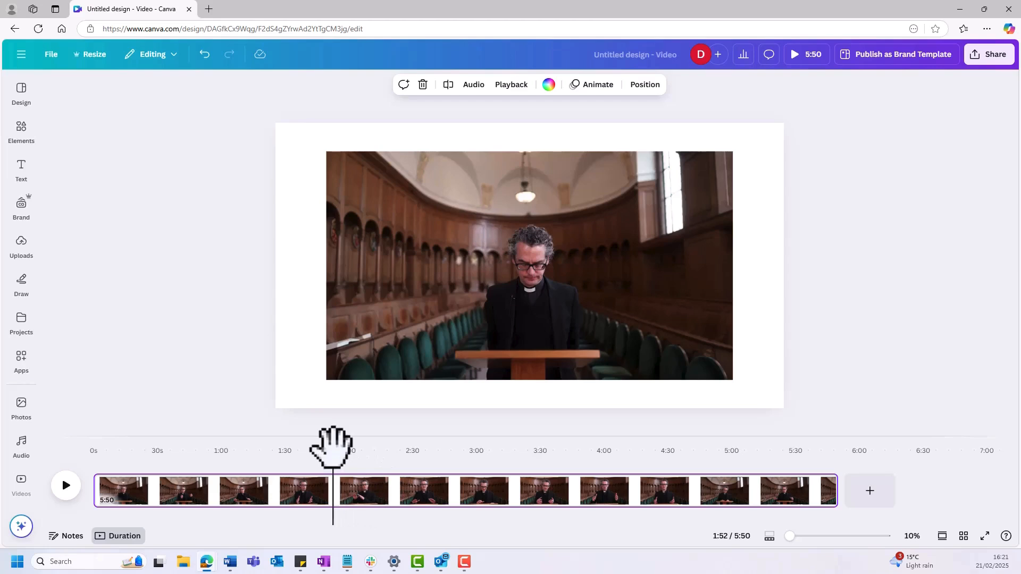
{"action": "left_click_drag", "start_coordinate": [332, 450], "coordinate": [520, 479]}
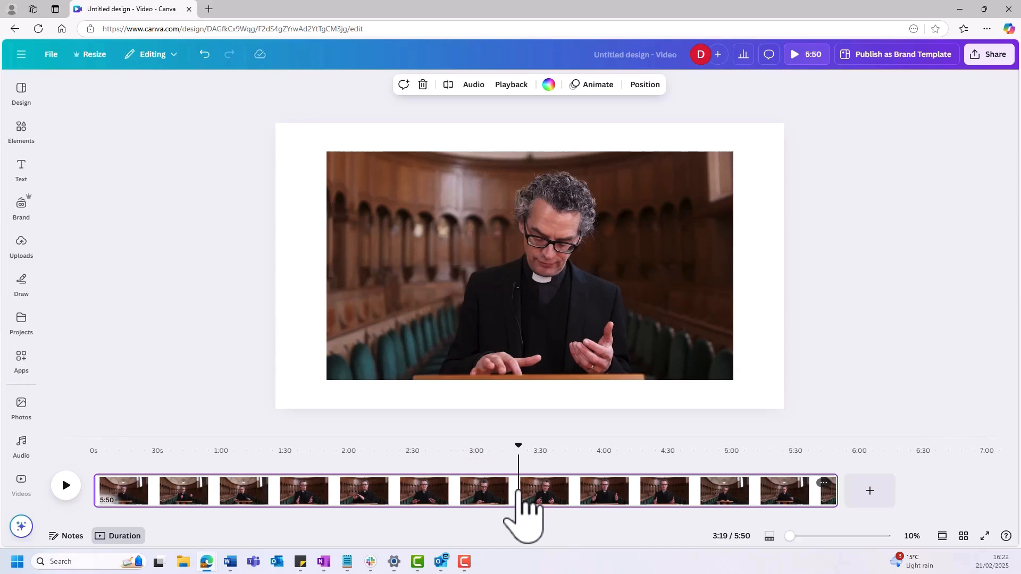
{"action": "right_click", "coordinate": [519, 492]}
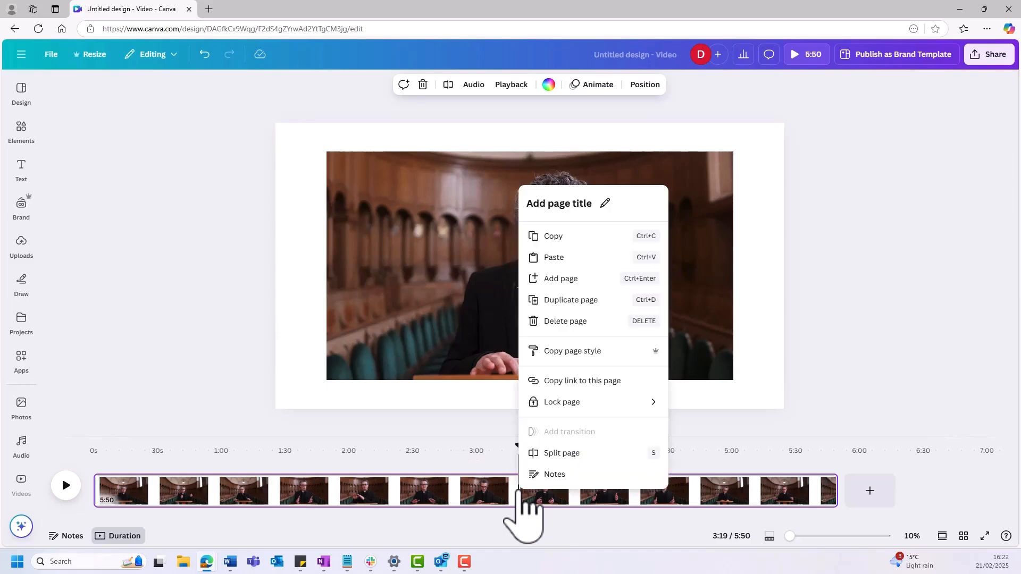
{"action": "left_click", "coordinate": [591, 456]}
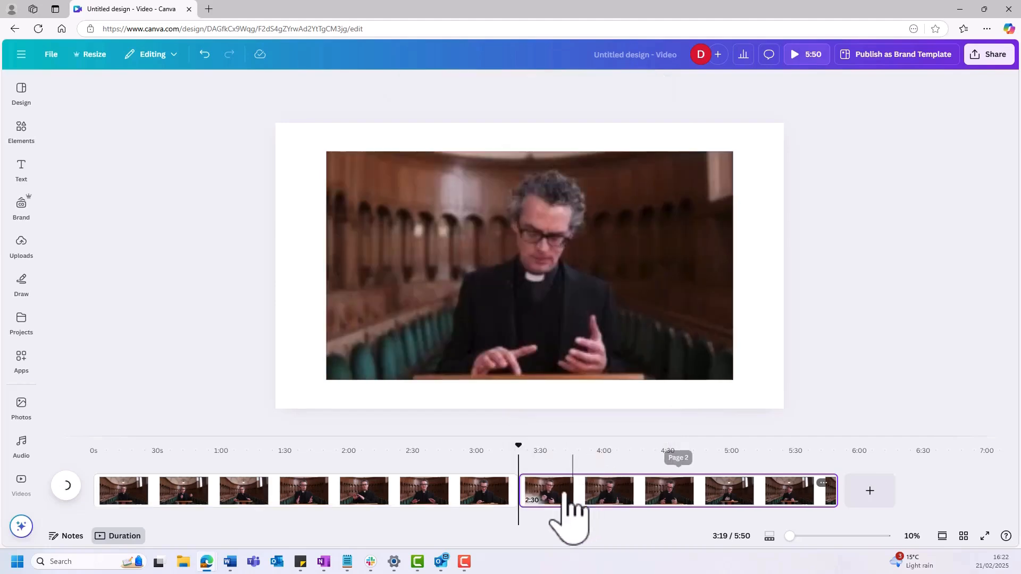
{"action": "left_click", "coordinate": [478, 496]}
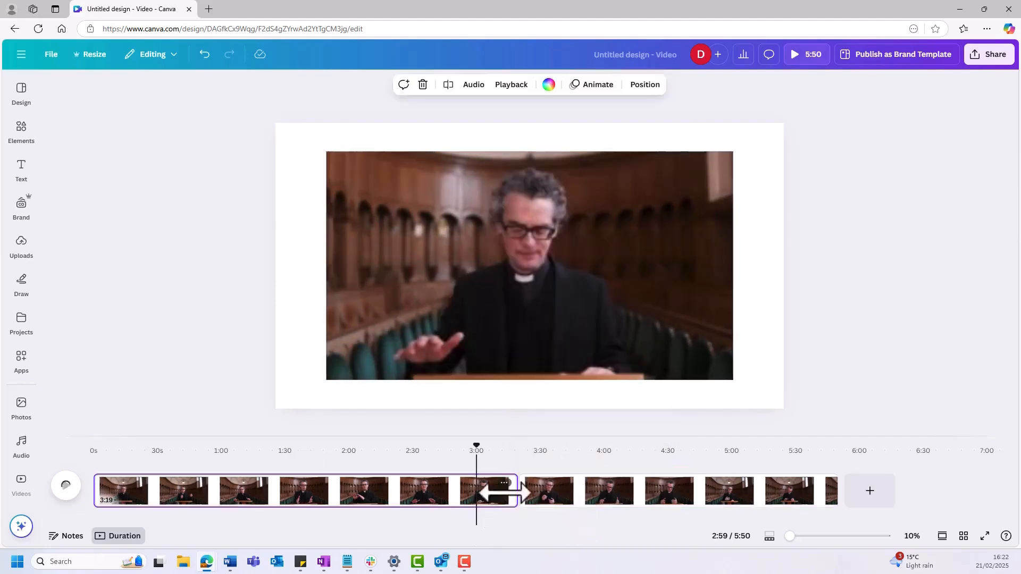
{"action": "left_click", "coordinate": [558, 492]}
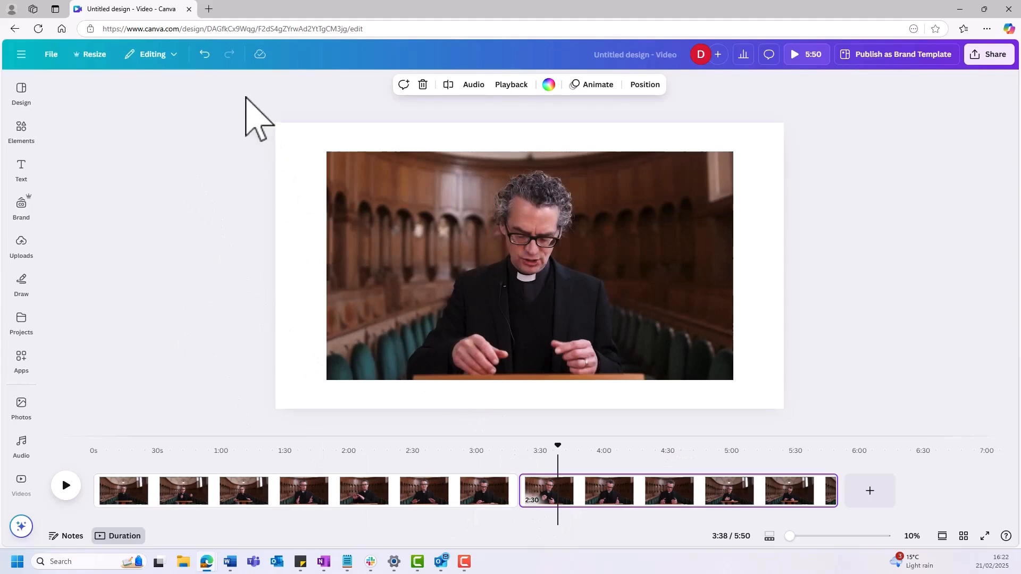
{"action": "left_click", "coordinate": [206, 56]}
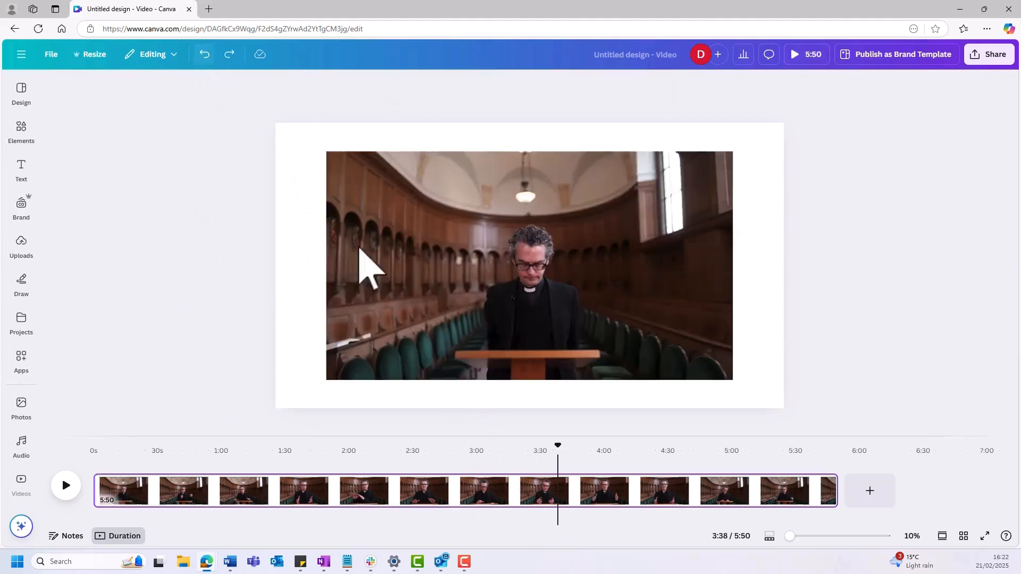
- Split the video at 3:38 and trim the end of its first part to 3:25
{"action": "left_click", "coordinate": [558, 492]}
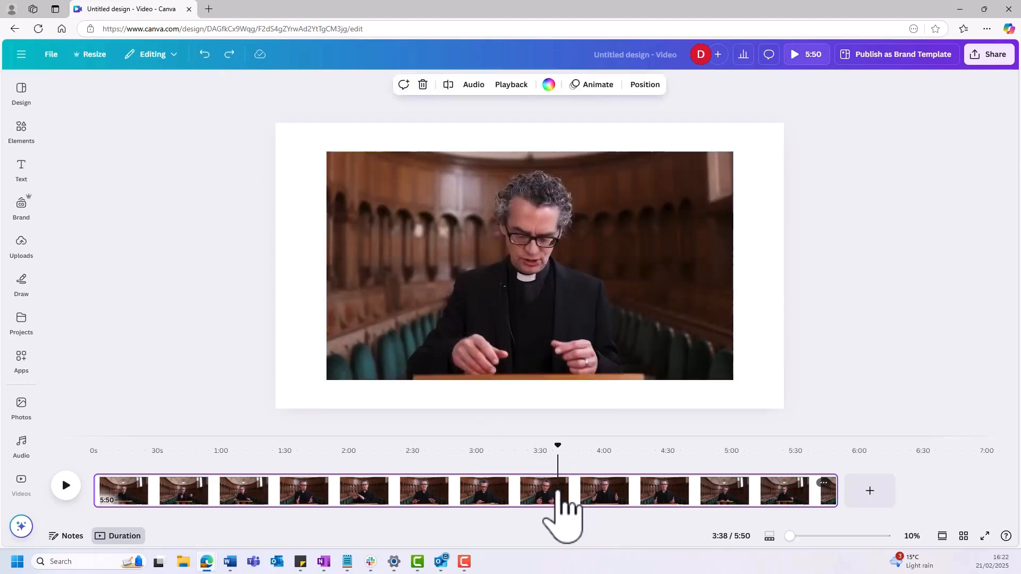
{"action": "key", "text": "s"}
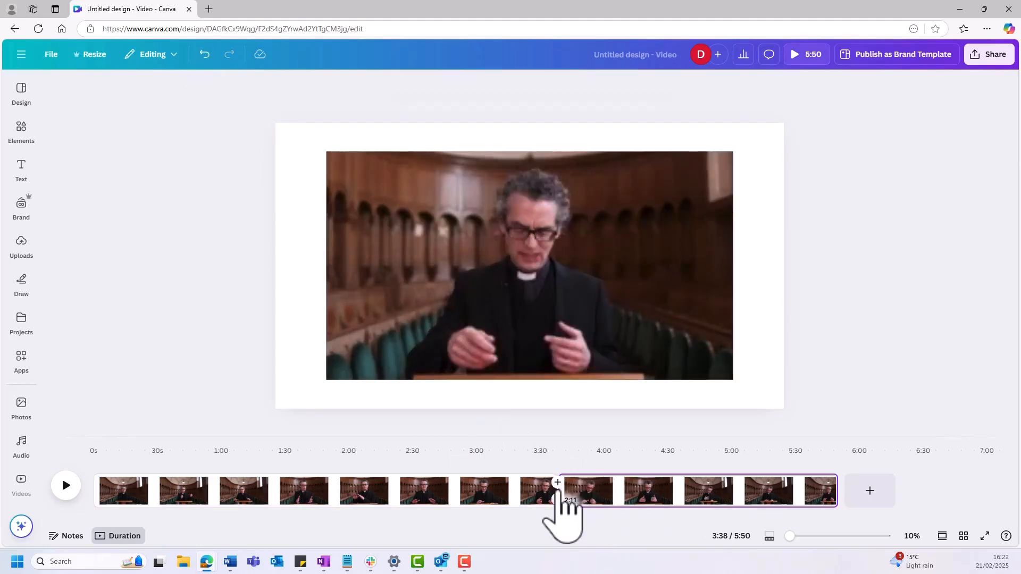
{"action": "left_click", "coordinate": [528, 492]}
{"action": "left_click", "coordinate": [587, 492]}
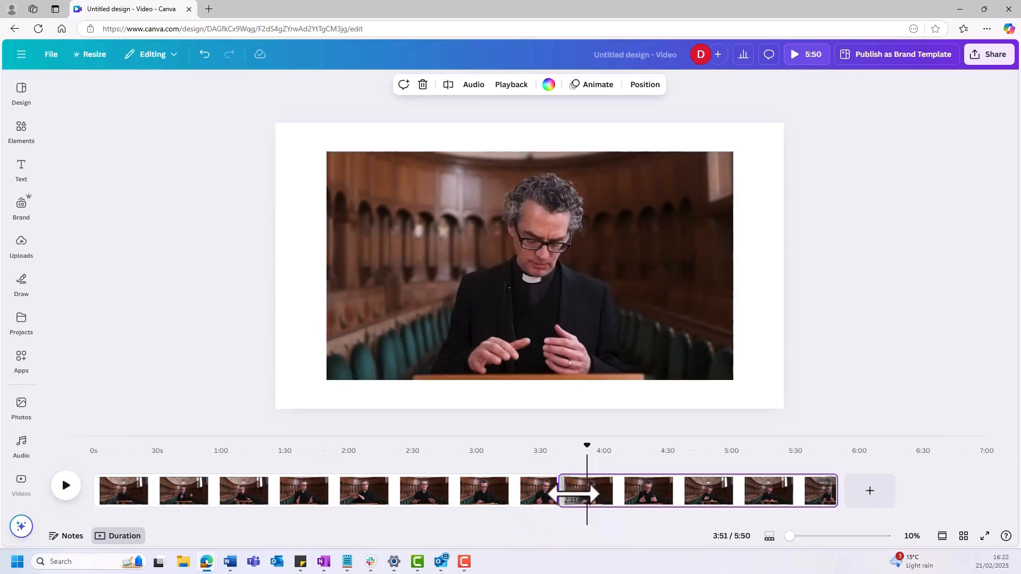
{"action": "left_click", "coordinate": [533, 490]}
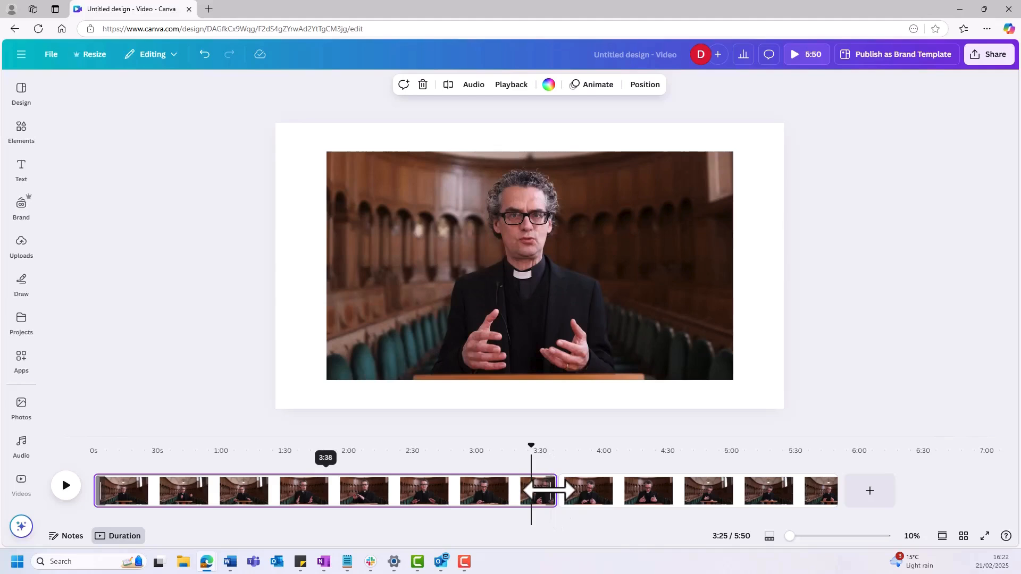
{"action": "left_click_drag", "start_coordinate": [547, 490], "coordinate": [530, 502]}
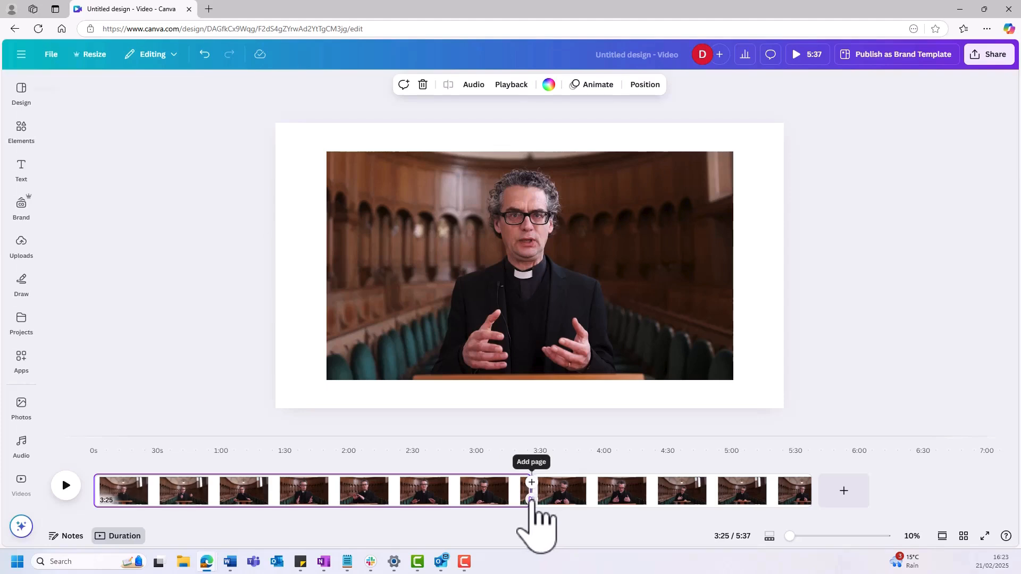
- Add a Dissolve transition with a duration of 1.5 seconds between the two video parts
{"action": "left_click", "coordinate": [531, 500]}
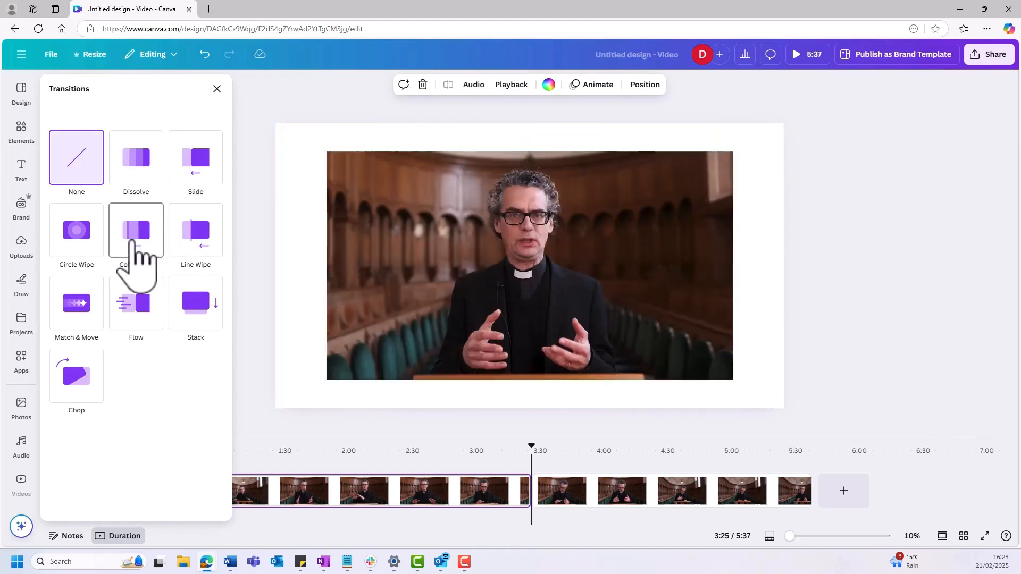
{"action": "left_click", "coordinate": [136, 230]}
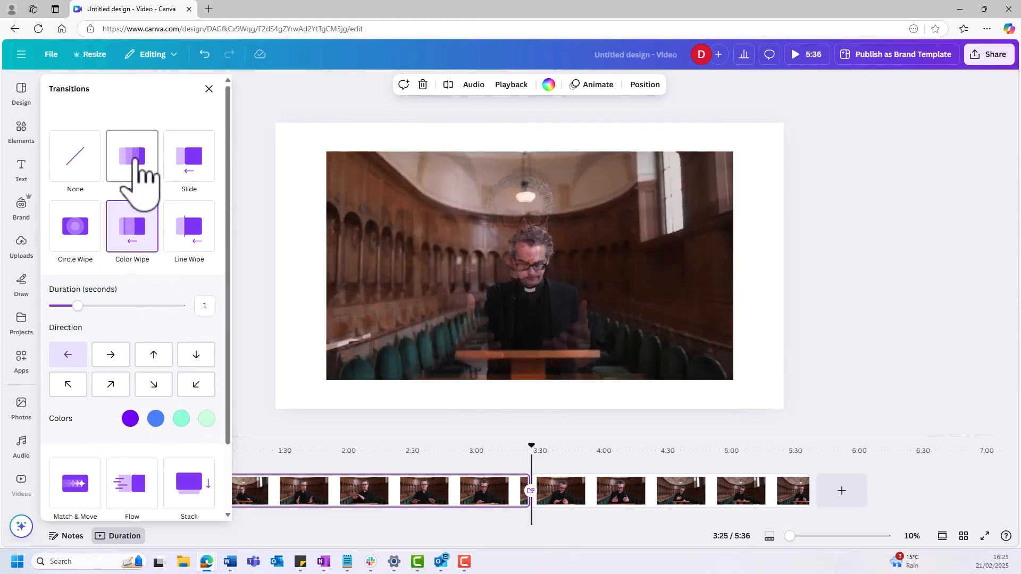
{"action": "left_click", "coordinate": [136, 162]}
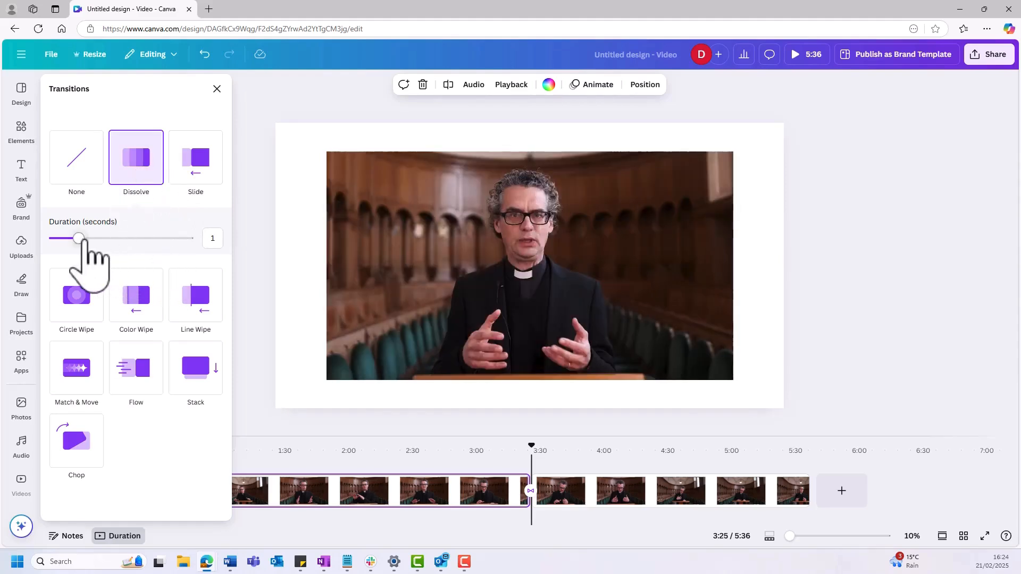
{"action": "left_click_drag", "start_coordinate": [85, 242], "coordinate": [93, 240]}
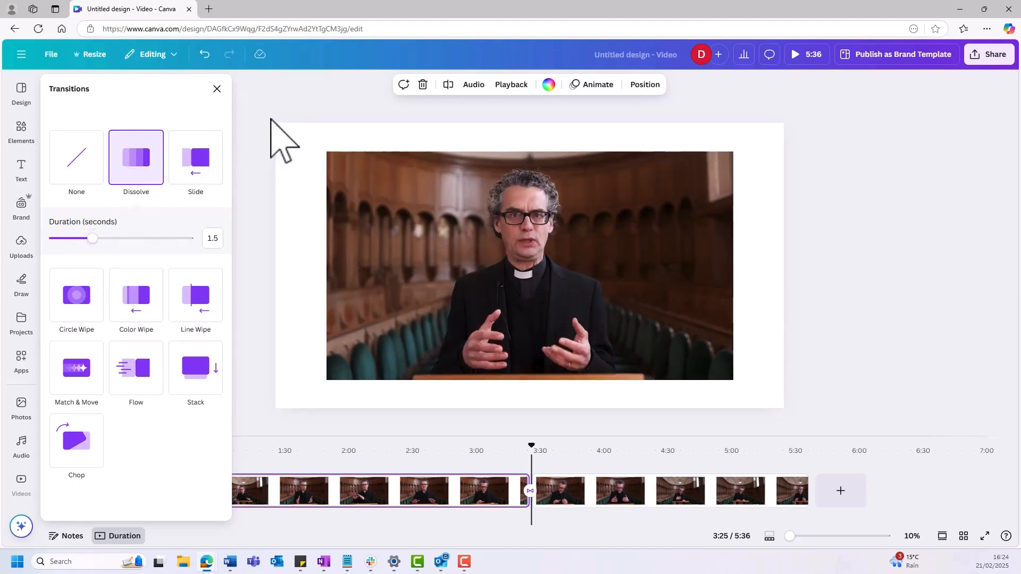
{"action": "left_click", "coordinate": [270, 119]}
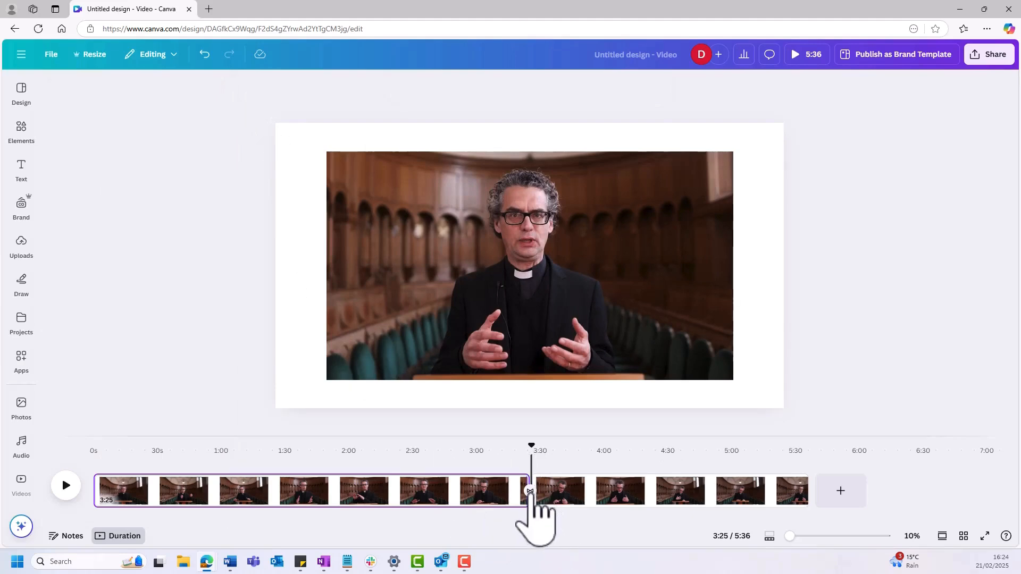
{"action": "left_click", "coordinate": [533, 496]}
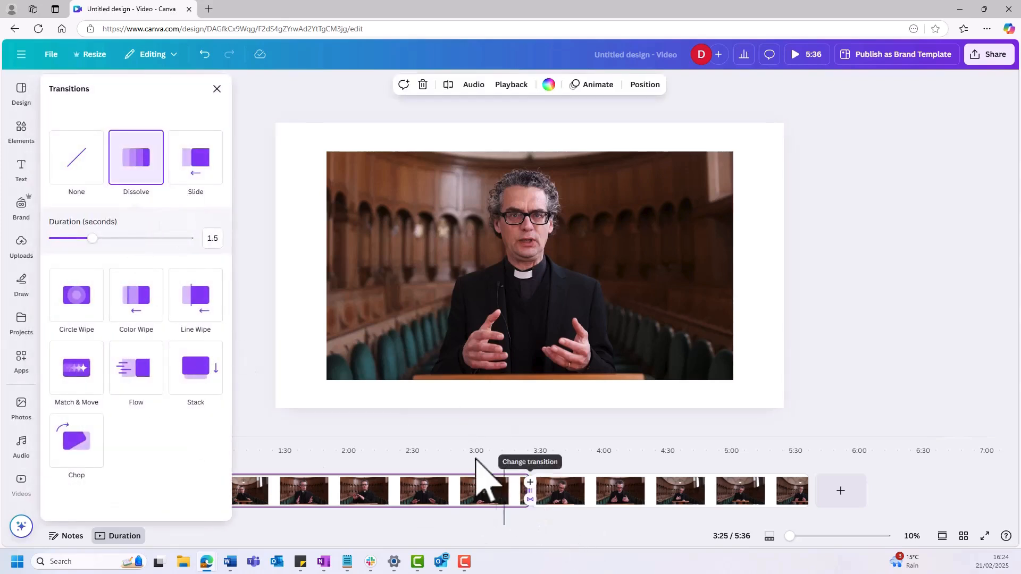
{"action": "left_click", "coordinate": [479, 423]}
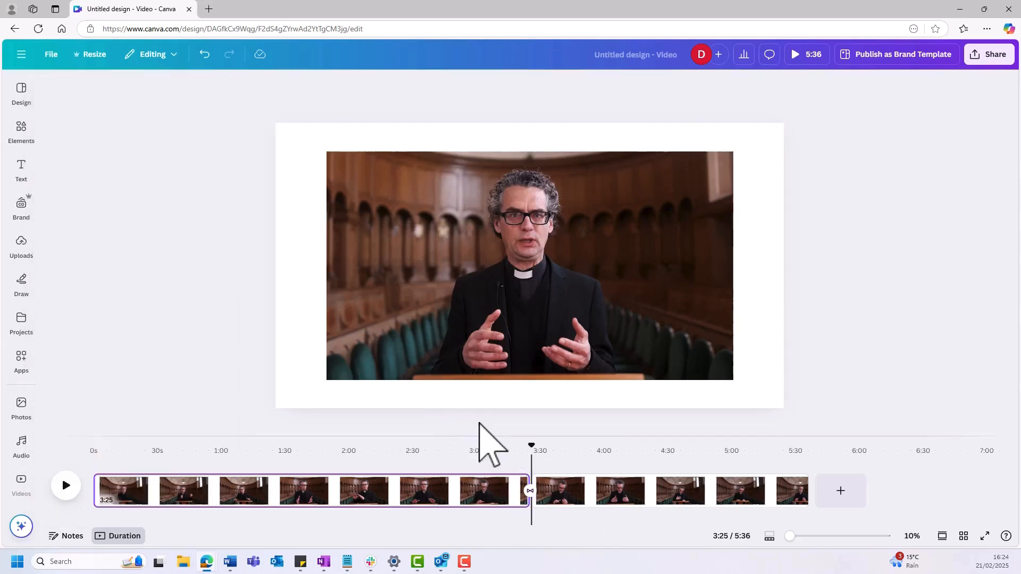
- Preview the transition between the two video parts by playing from 3:21 to 3:28
{"action": "left_click_drag", "start_coordinate": [531, 445], "coordinate": [523, 452]}
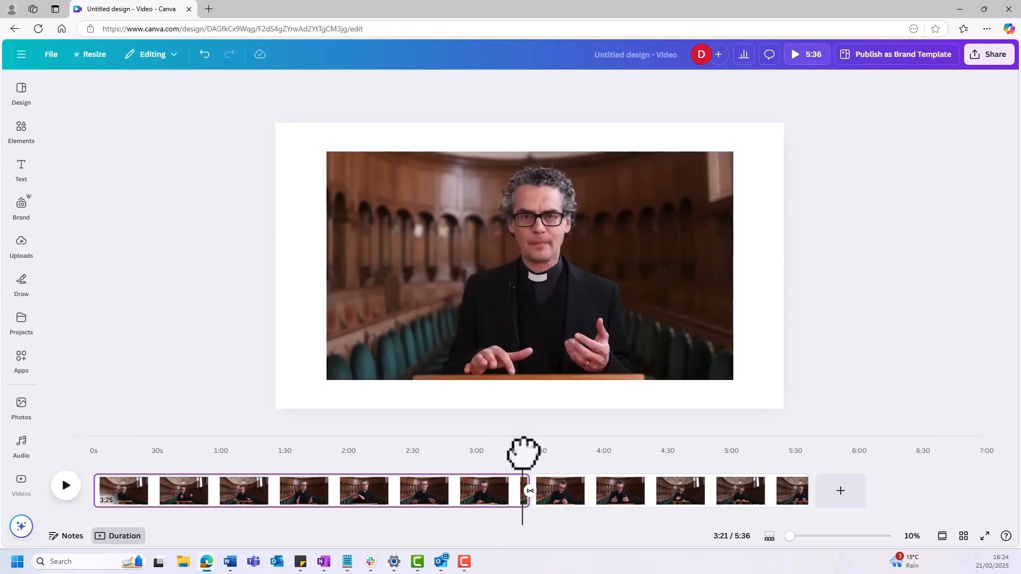
{"action": "left_click", "coordinate": [64, 487]}
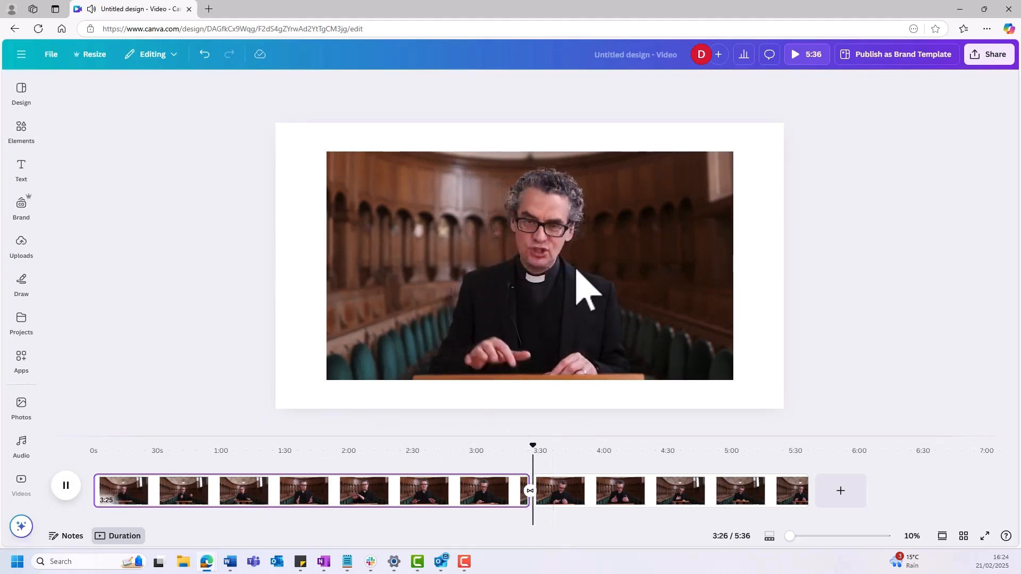
{"action": "left_click", "coordinate": [70, 488]}
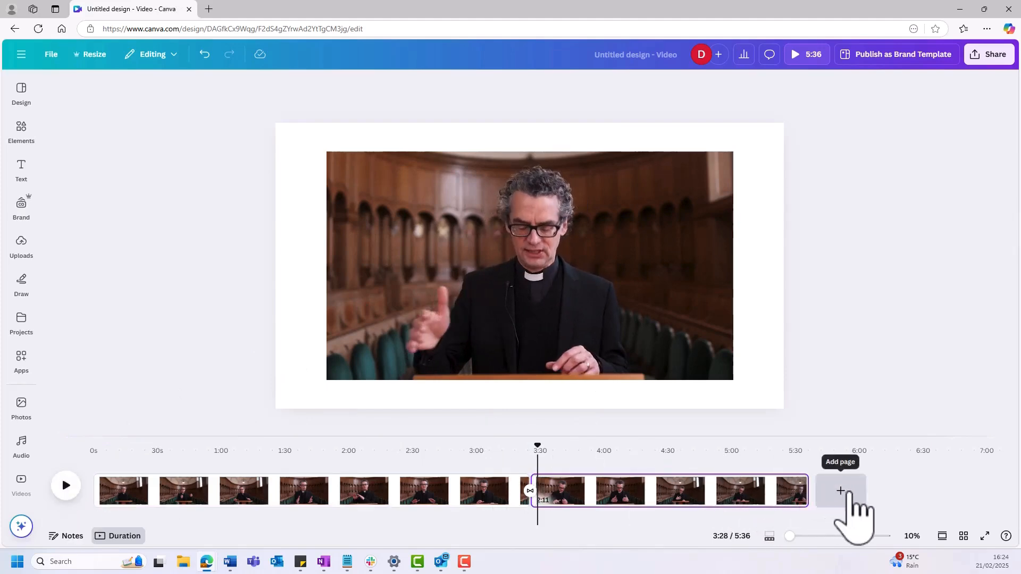
- Add a blank page after the last video part and select it in the timeline at 5:37
{"action": "left_click", "coordinate": [841, 491]}
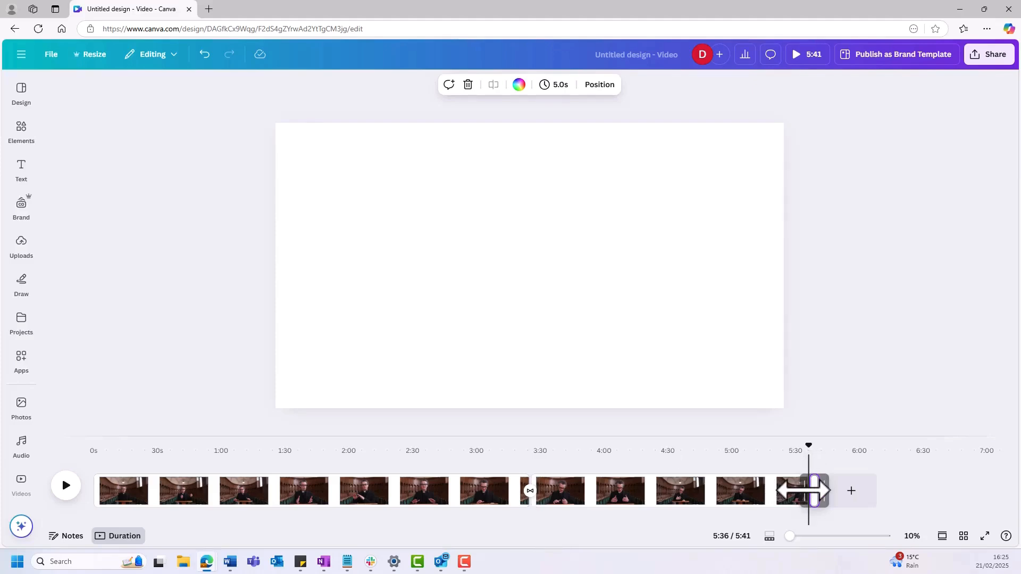
{"action": "left_click_drag", "start_coordinate": [790, 536], "coordinate": [811, 536]}
{"action": "mouse_move", "coordinate": [914, 495]}
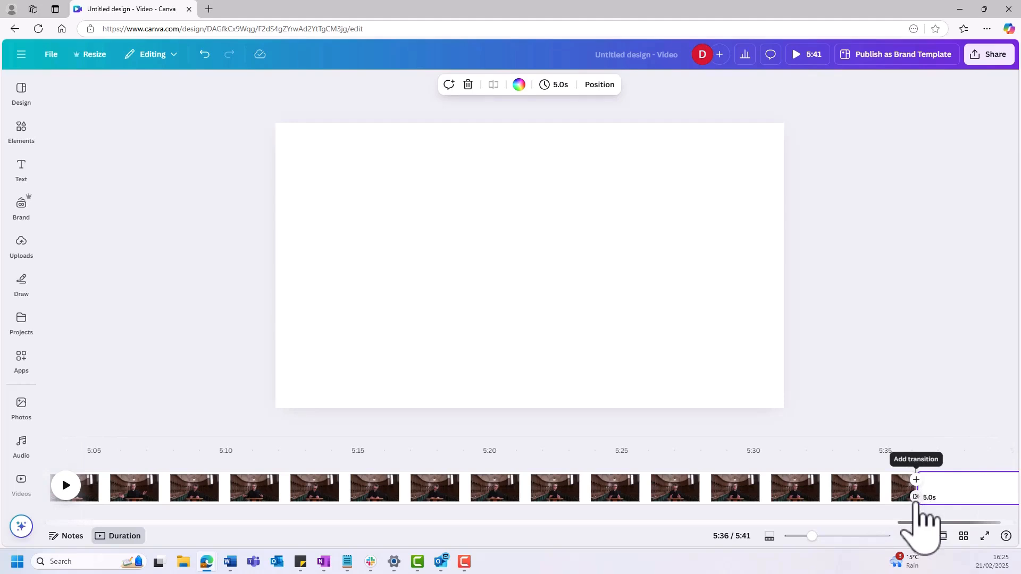
{"action": "left_click", "coordinate": [959, 505]}
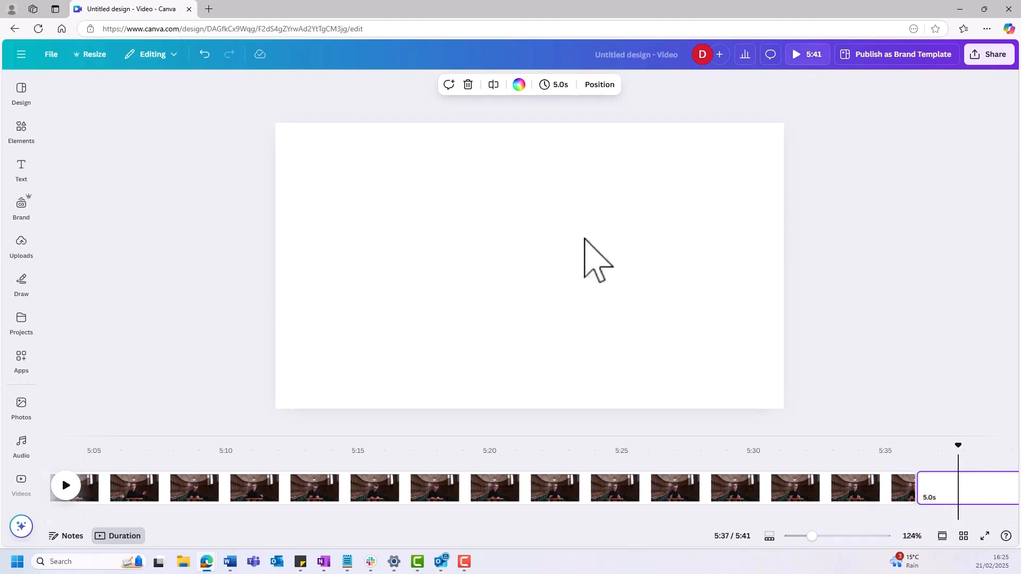
- Add a heading to the blank end page reading "Thanks for watching! Subscribe for more videos."
{"action": "left_click", "coordinate": [24, 173]}
{"action": "left_click", "coordinate": [129, 251]}
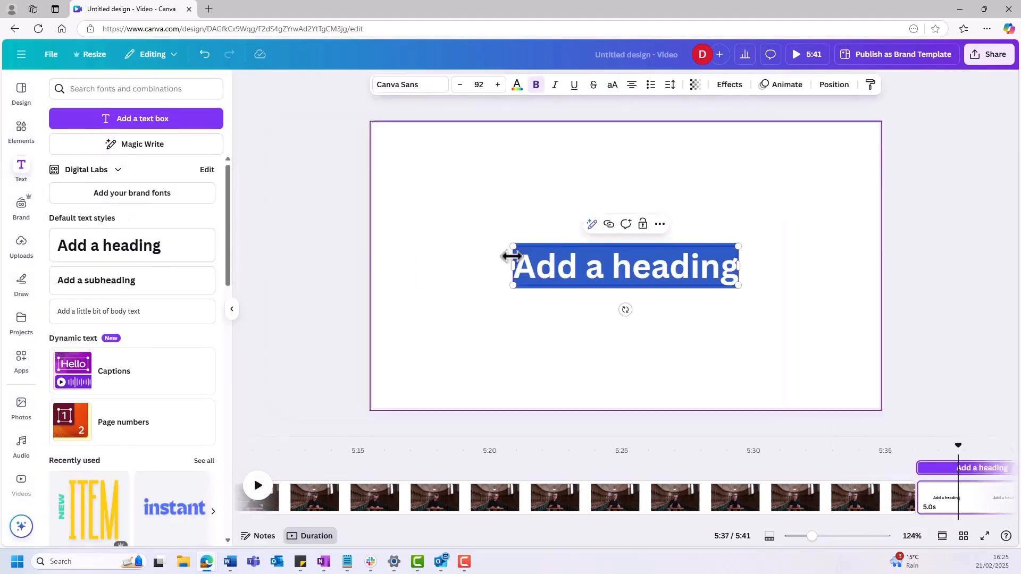
{"action": "left_click", "coordinate": [618, 274]}
{"action": "triple_click", "coordinate": [618, 267]}
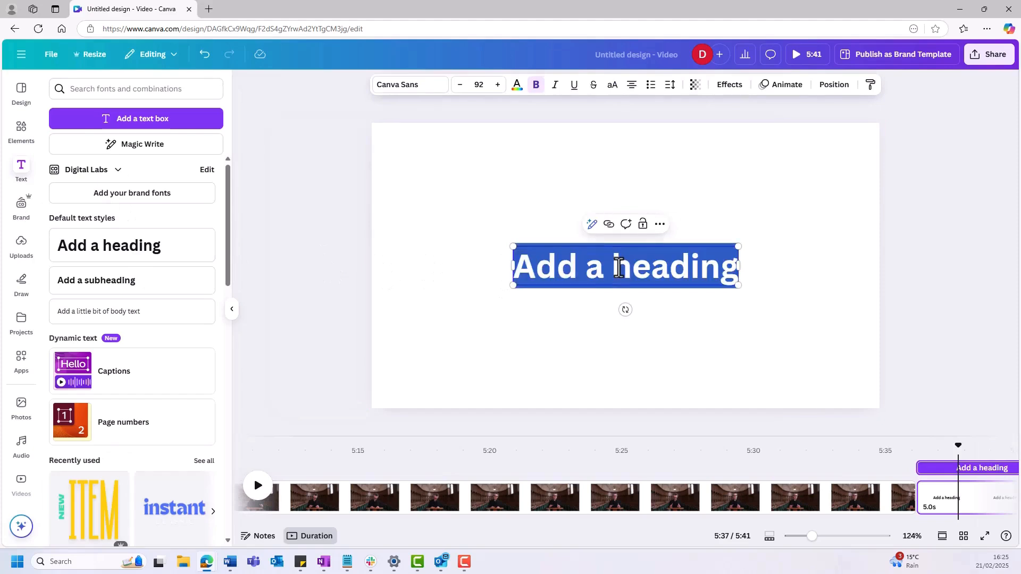
{"action": "type", "text": "Thanks for wat"}
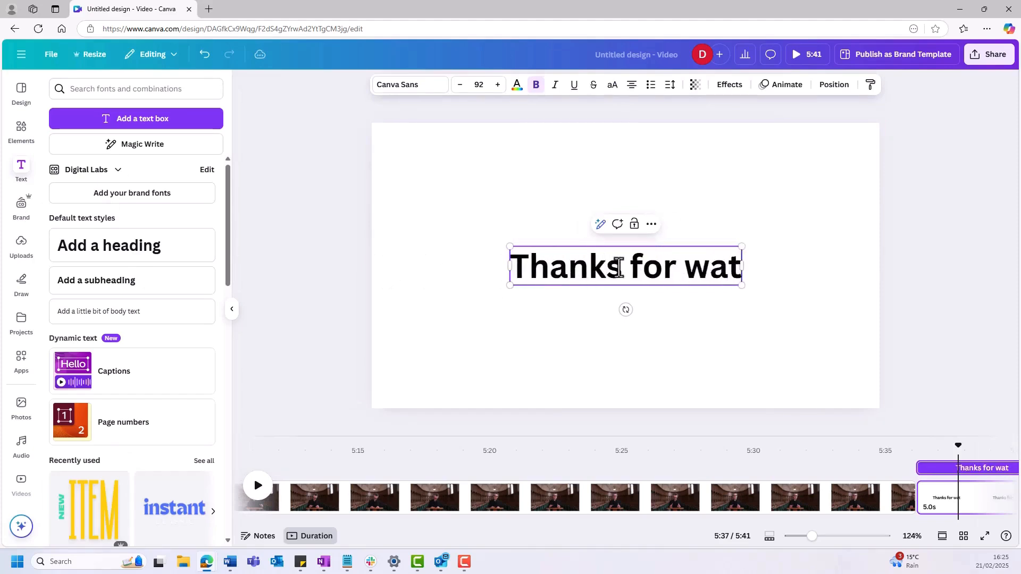
{"action": "type", "text": "ching! Sub"}
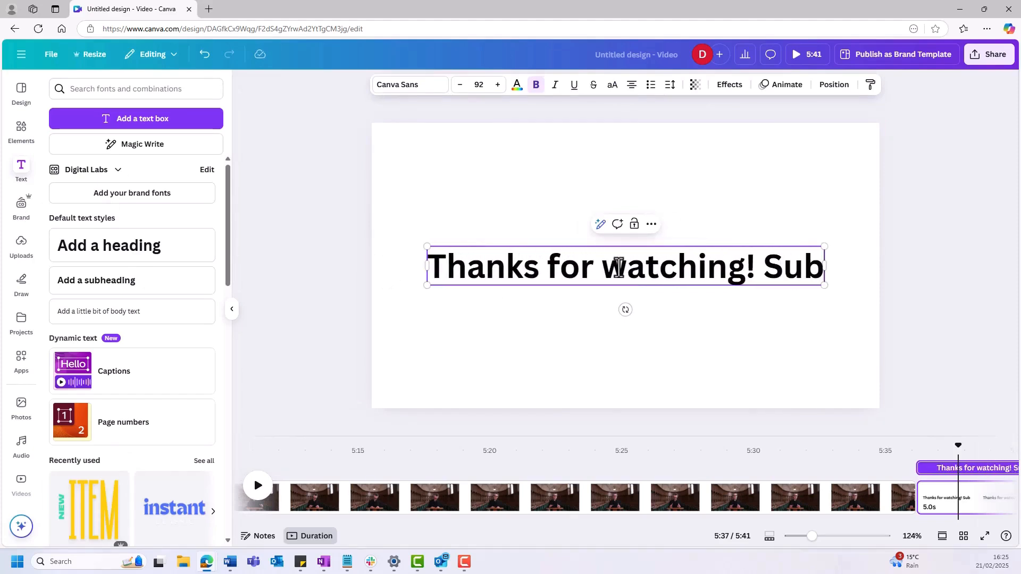
{"action": "type", "text": "scribe for"}
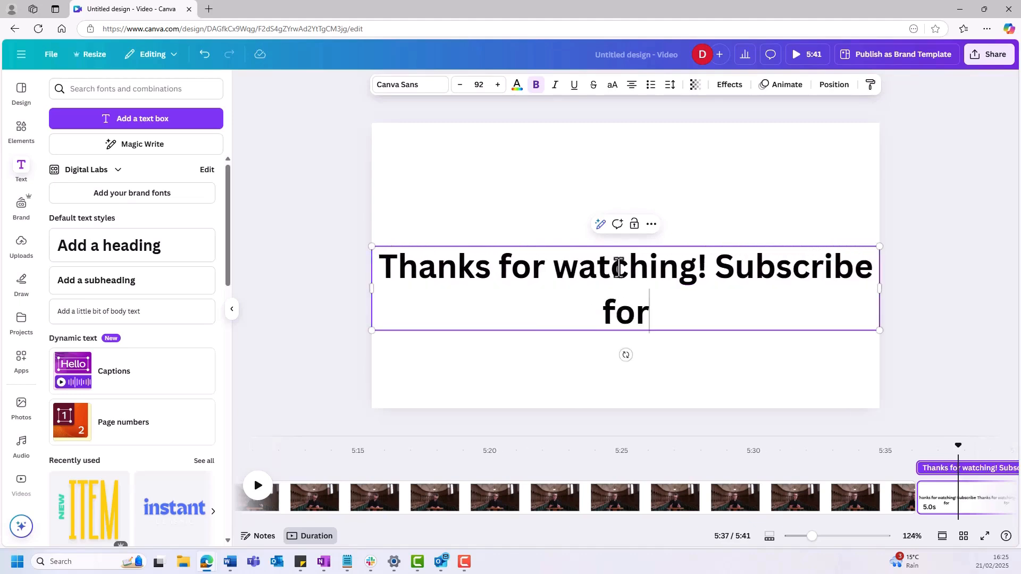
{"action": "type", "text": " more videos."}
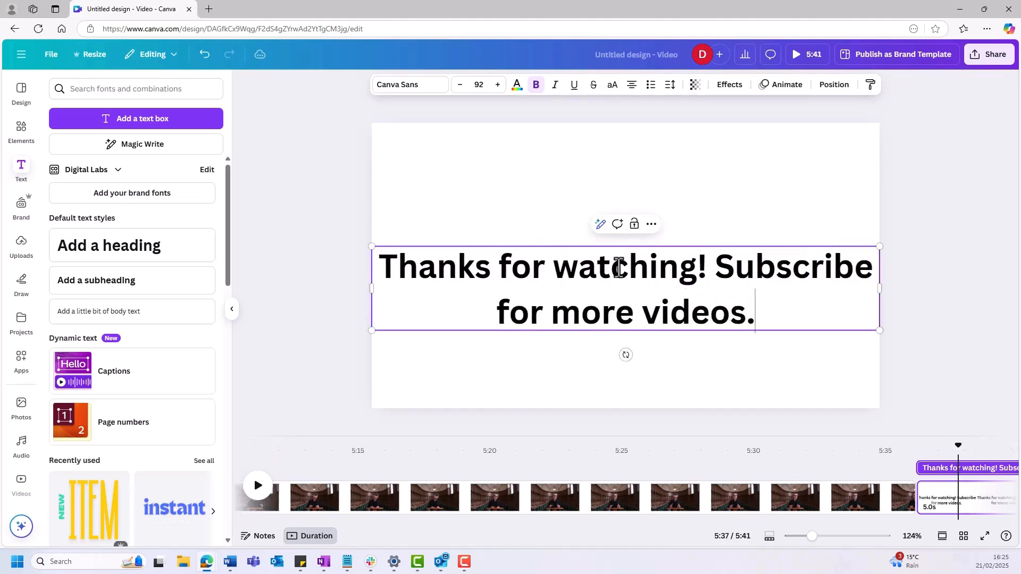